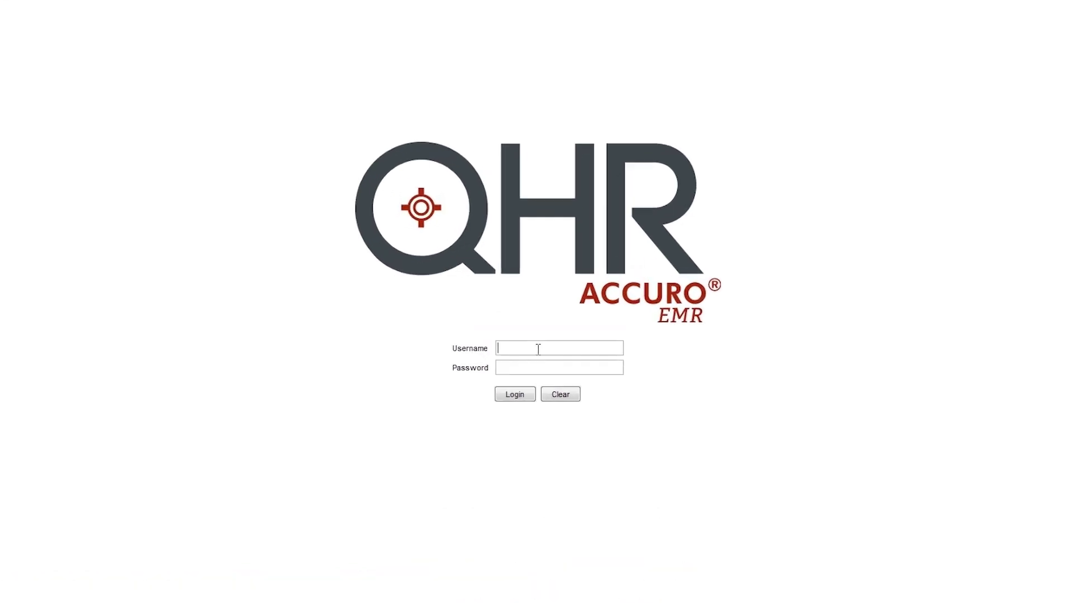
Step: Log in to Accuro as the guest user with the account password
{"action": "type", "text": "guest"}
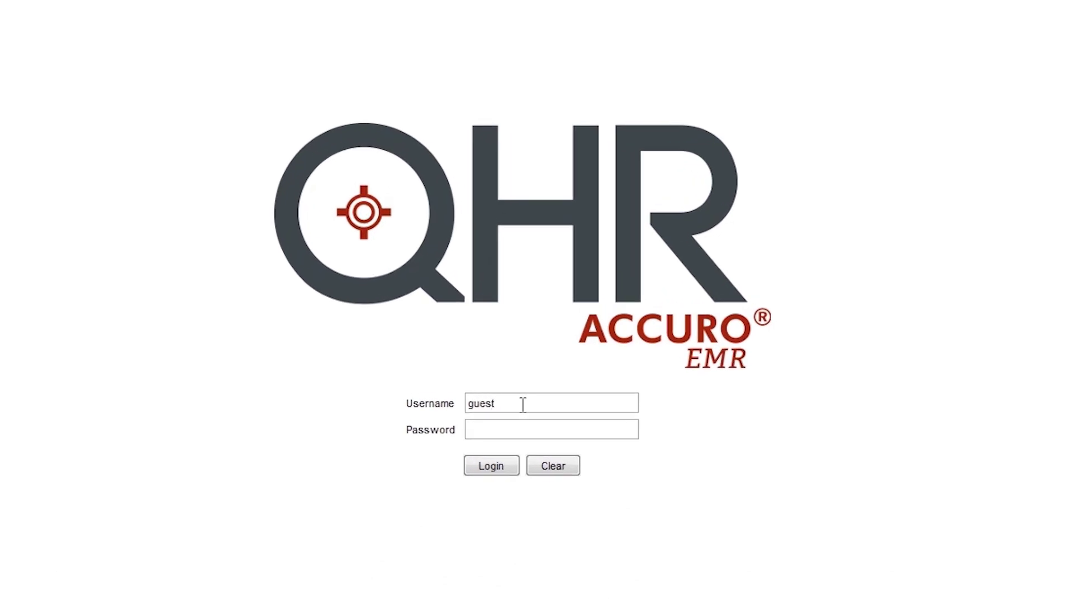
{"action": "key", "text": "Tab"}
{"action": "type", "text": "guest123"}
{"action": "left_click", "coordinate": [485, 469]}
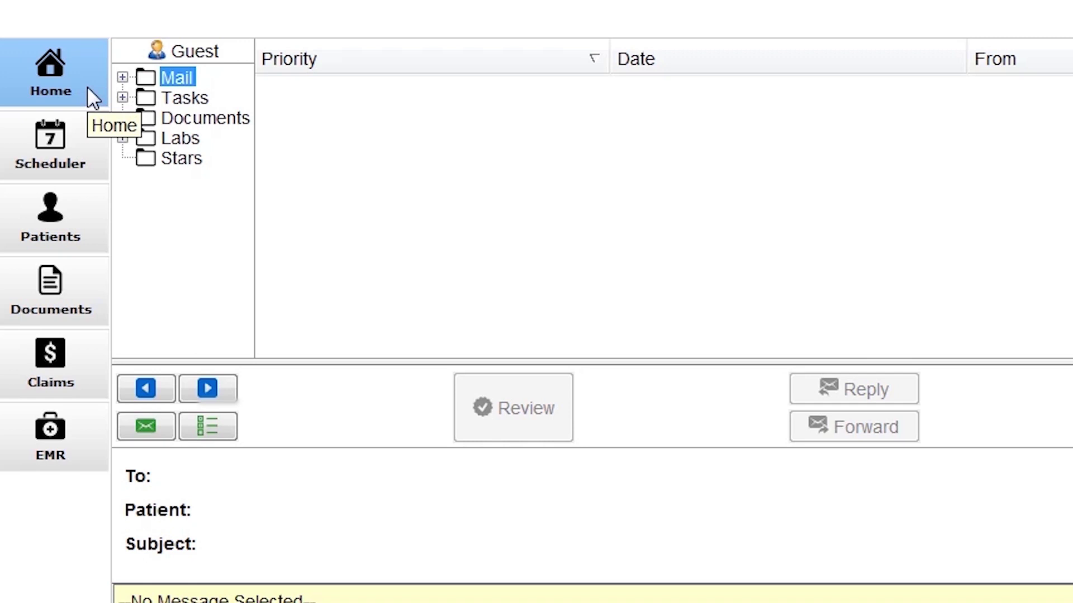
Step: Show the Scheduler day view with the 8:15am and 11:15am sore-throat appointments
{"action": "left_click", "coordinate": [85, 137]}
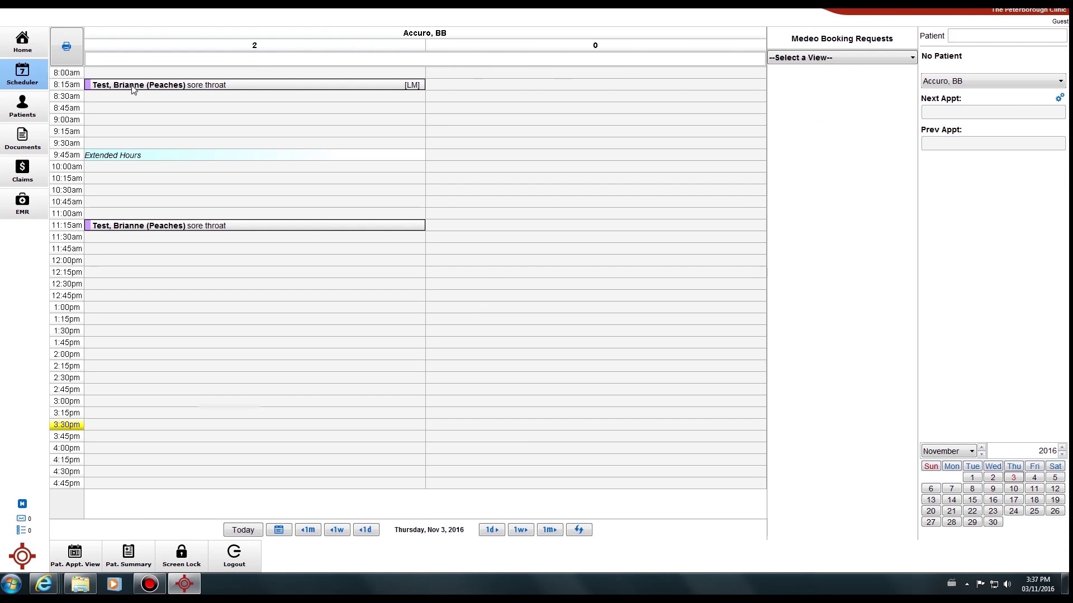
{"action": "mouse_move", "coordinate": [135, 90]}
{"action": "mouse_move", "coordinate": [148, 231]}
Step: Search the Patient field for 'test', then clear the search text
{"action": "left_click", "coordinate": [983, 35]}
{"action": "type", "text": "test"}
{"action": "key", "text": "Return"}
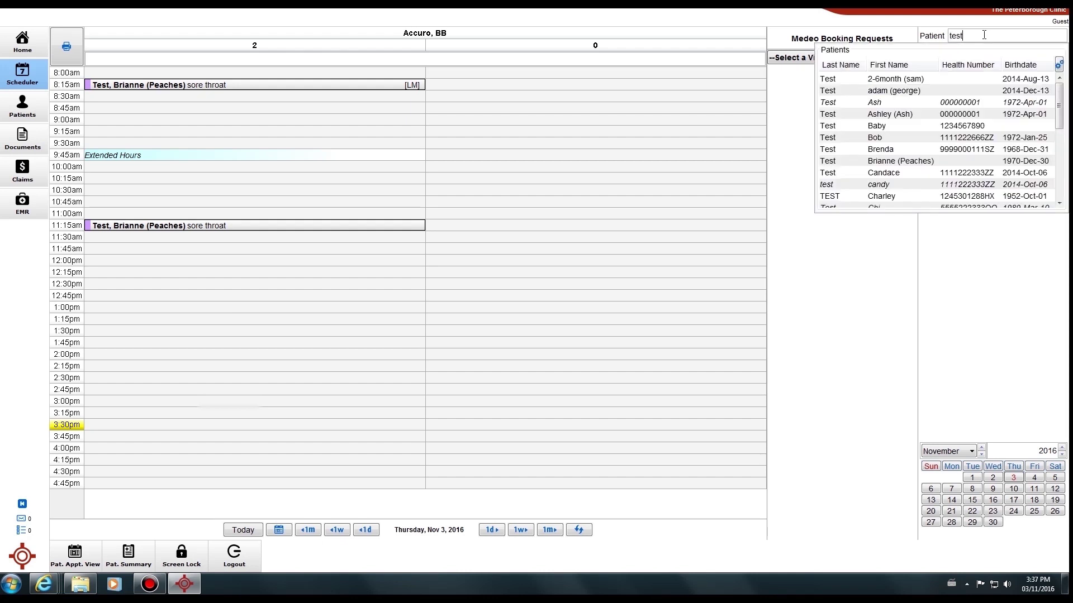
{"action": "key", "text": "BackSpace"}
{"action": "key", "text": "BackSpace"}
{"action": "key", "text": "BackSpace"}
{"action": "key", "text": "BackSpace"}
Step: Move through Patients and Documents to the 11/03/2016 Daily Claims list with two OHIP claims
{"action": "left_click", "coordinate": [34, 101]}
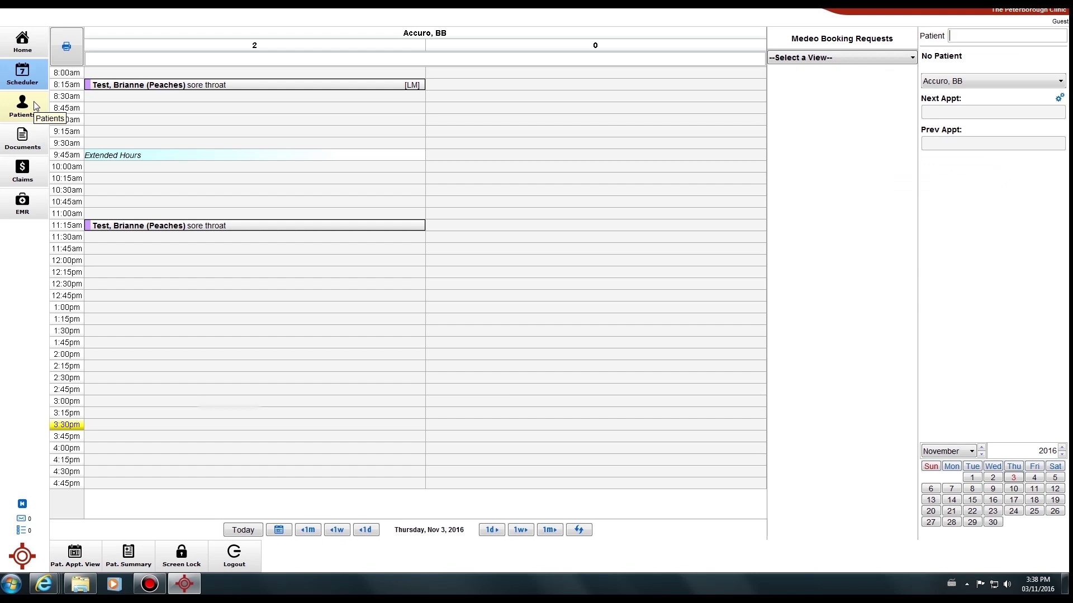
{"action": "left_click", "coordinate": [28, 111]}
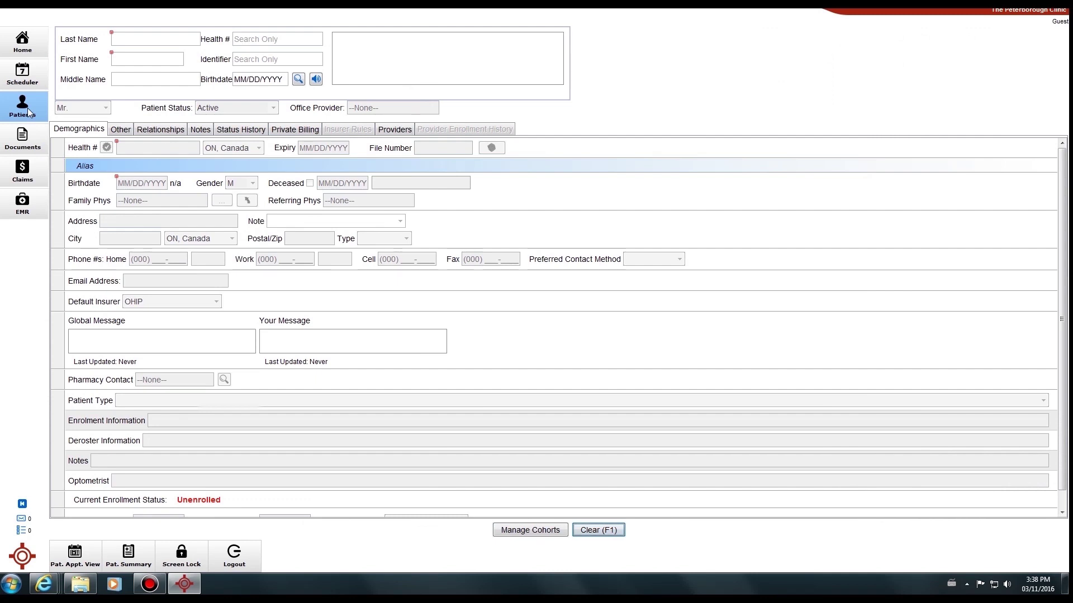
{"action": "left_click", "coordinate": [23, 143]}
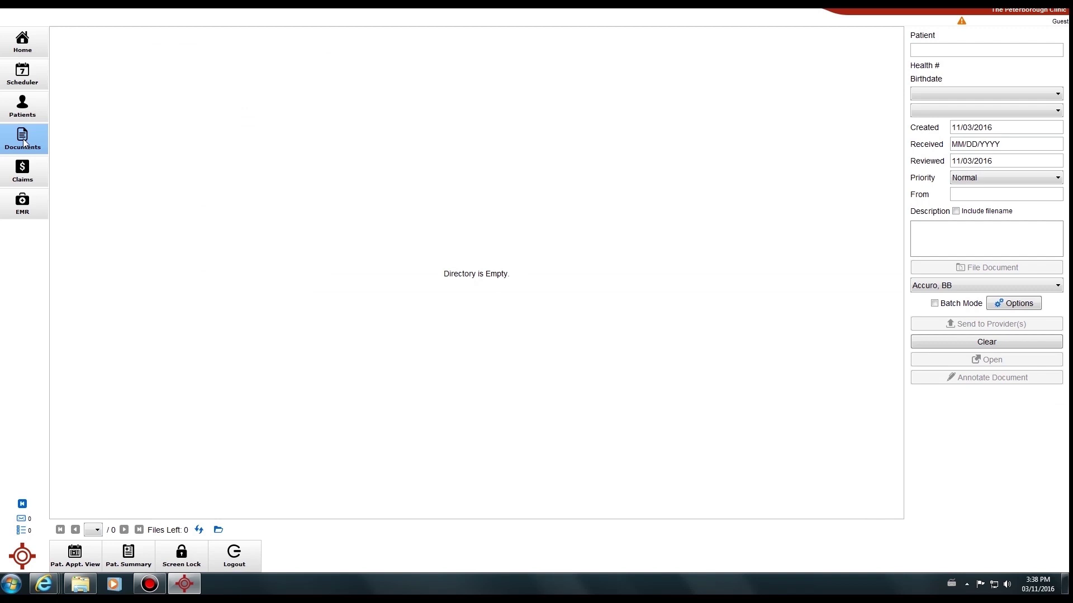
{"action": "left_click", "coordinate": [24, 171]}
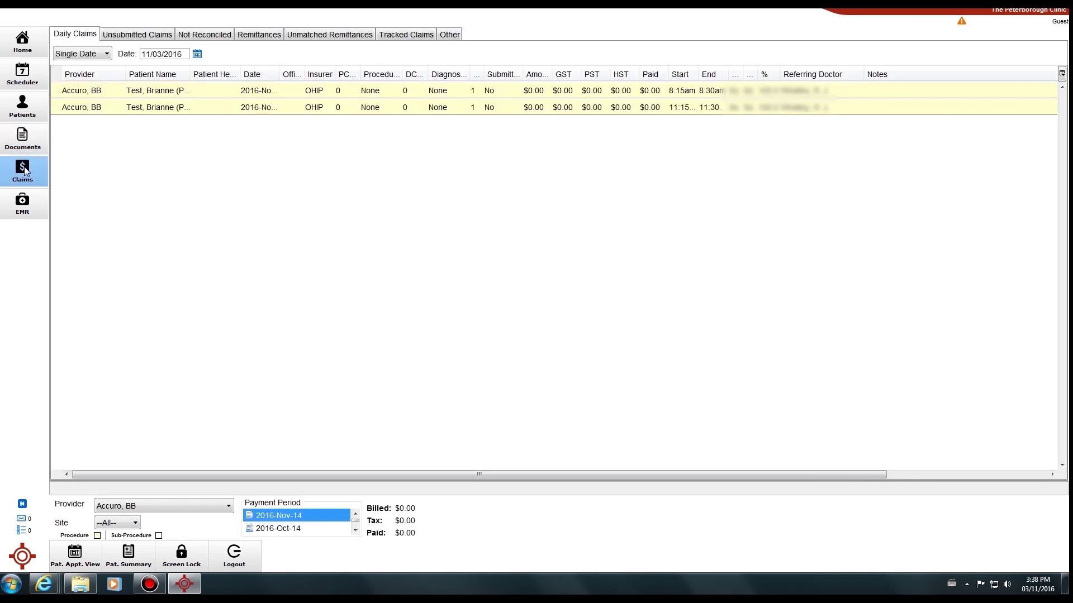
Step: Show the EMR Day Sheet for 11/03/2016 with the two sore-throat visits
{"action": "left_click", "coordinate": [31, 202]}
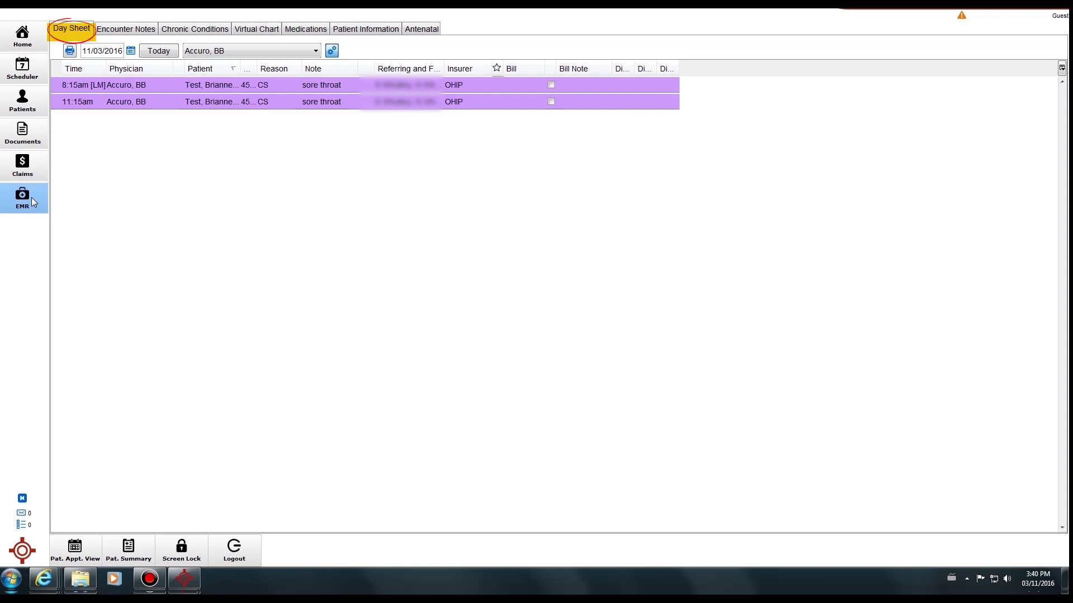
Step: Load the 8:15am appointment's patient, leave the physician unchanged, and close the calendar window
{"action": "left_click", "coordinate": [208, 89]}
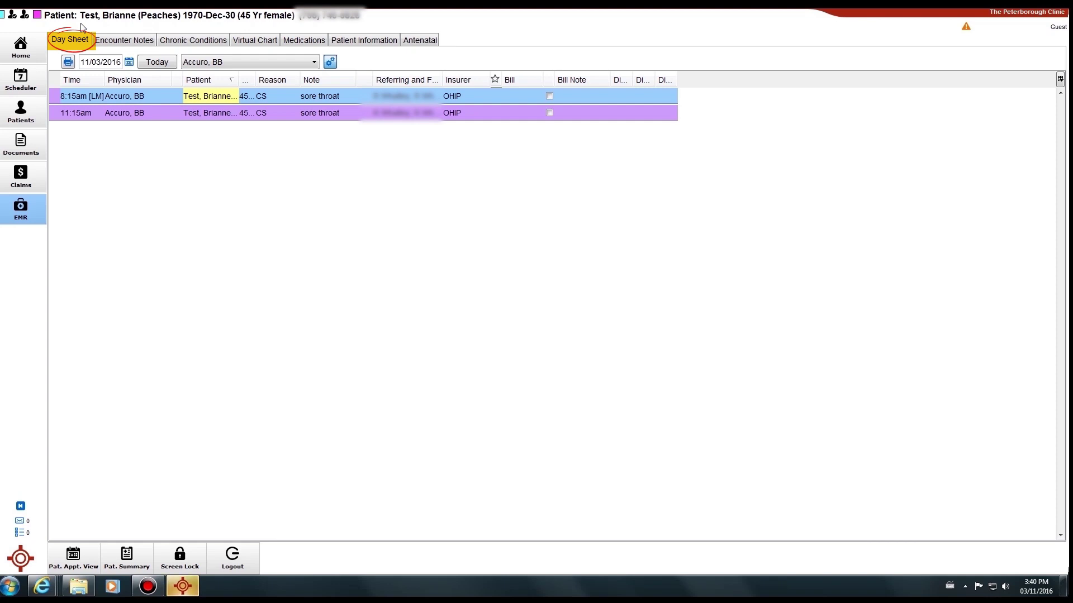
{"action": "left_click", "coordinate": [314, 62]}
{"action": "left_click", "coordinate": [316, 63]}
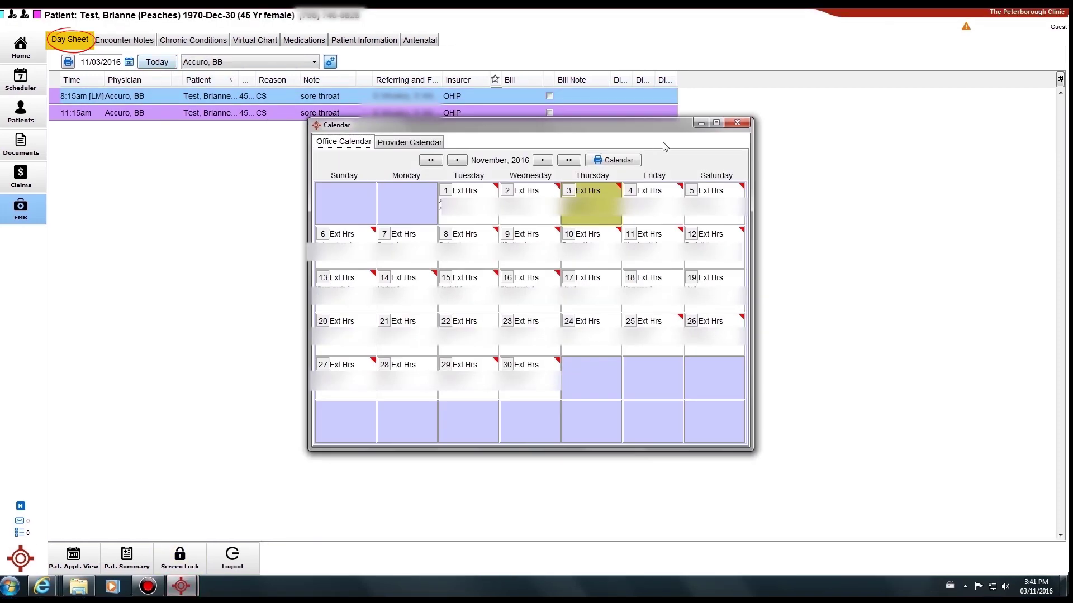
{"action": "left_click", "coordinate": [737, 123]}
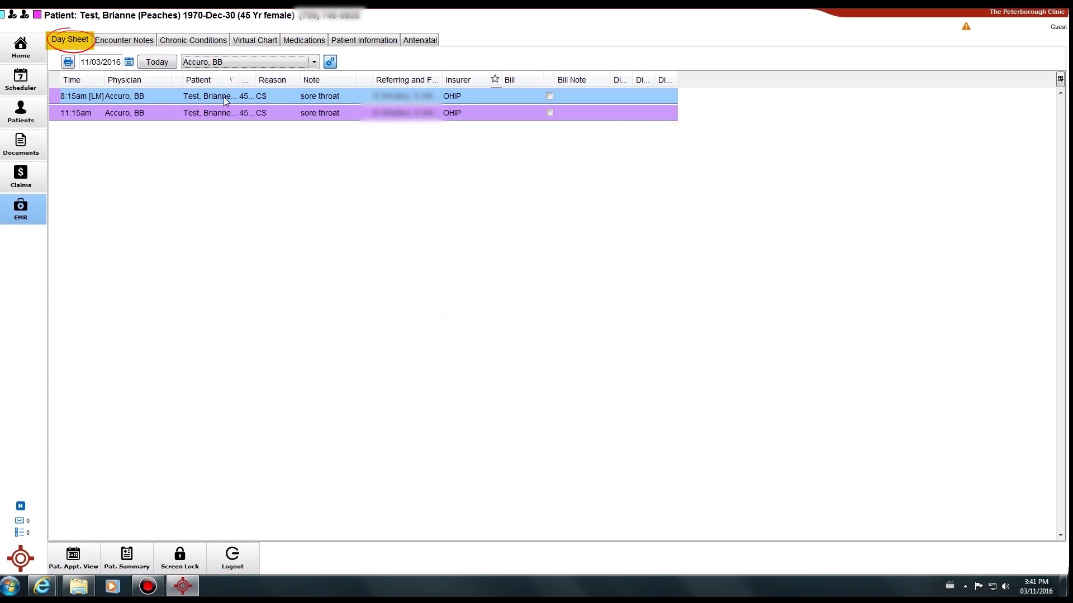
Step: Show Encounter Notes for the test patient picked from a 'test' patient search
{"action": "left_click", "coordinate": [138, 42]}
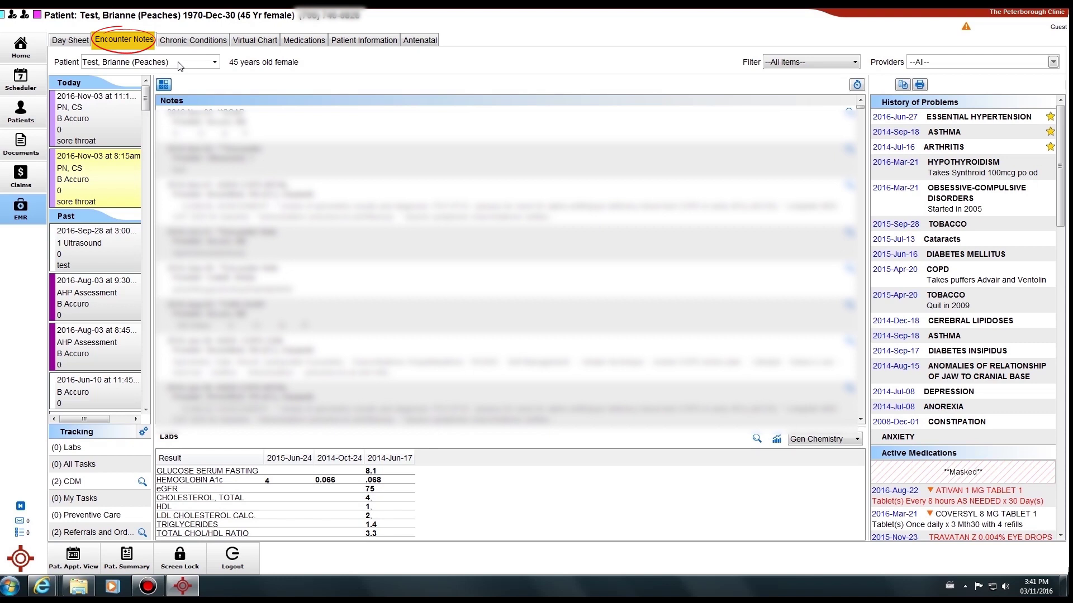
{"action": "left_click_drag", "start_coordinate": [171, 62], "coordinate": [81, 62]}
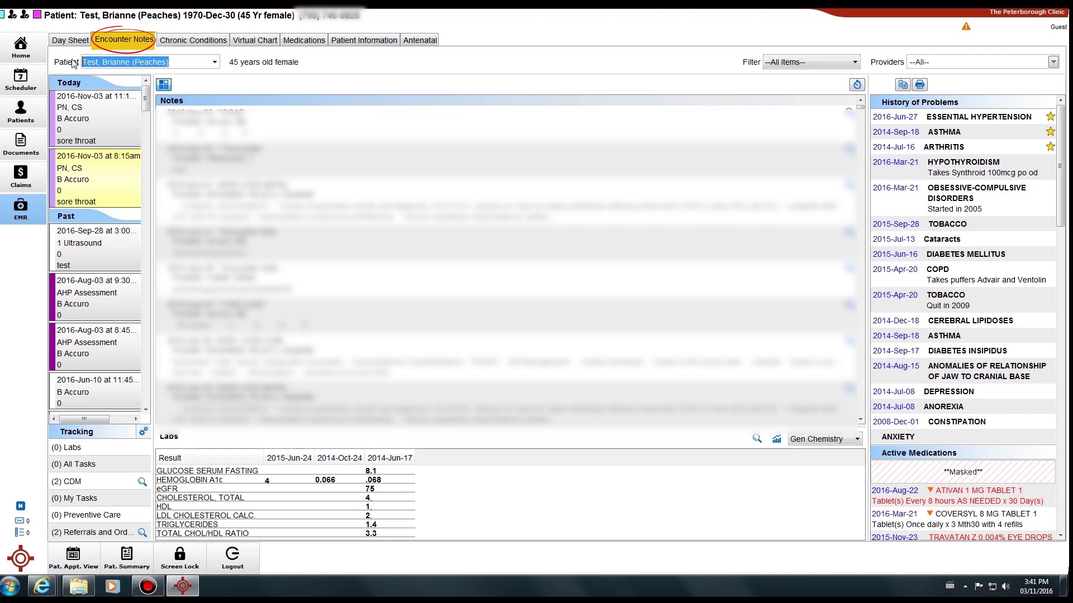
{"action": "type", "text": "test"}
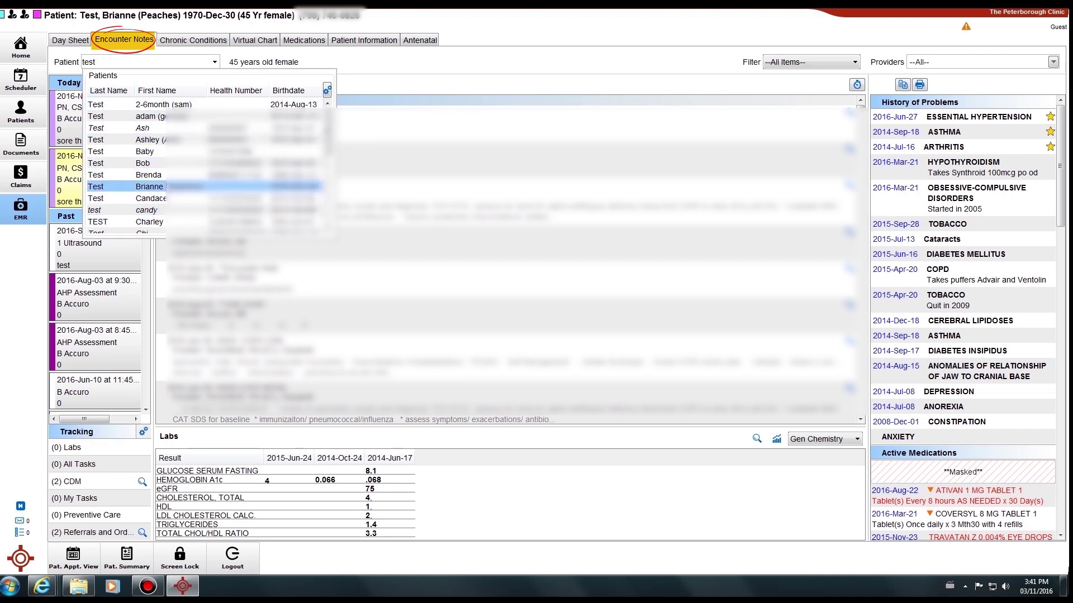
{"action": "left_click", "coordinate": [165, 187]}
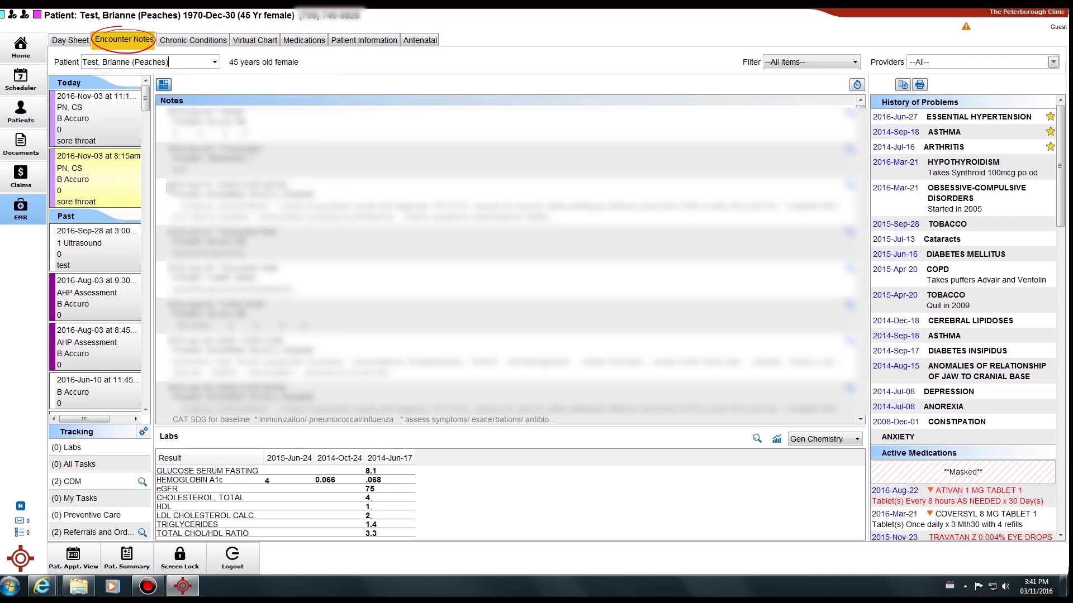
Step: Check demographics, return to encounter notes, and scroll the list to March–May 2015 visits
{"action": "left_click", "coordinate": [32, 115]}
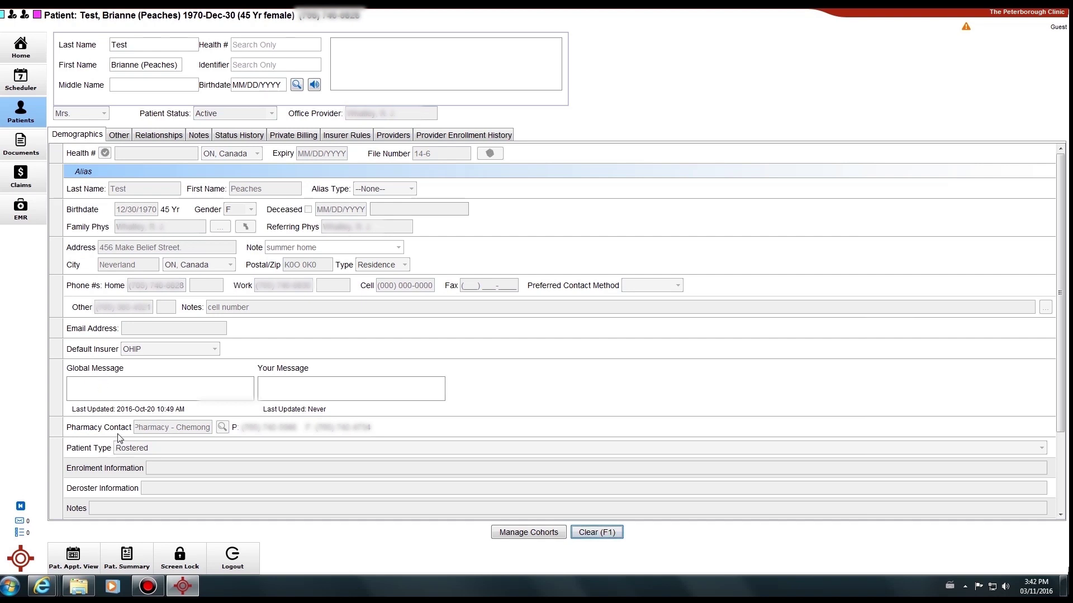
{"action": "left_click", "coordinate": [22, 205]}
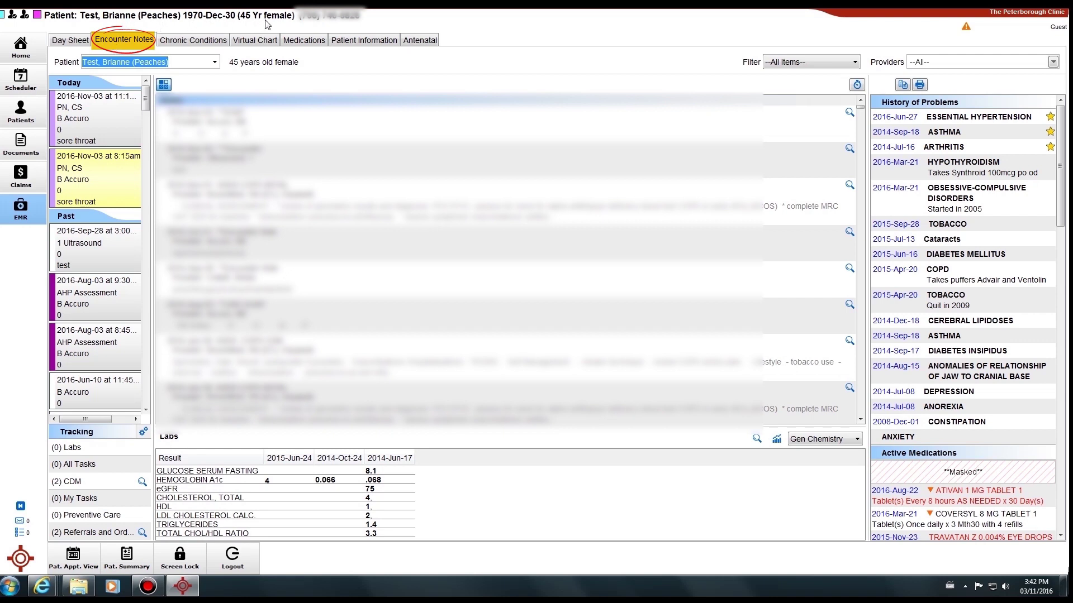
{"action": "mouse_move", "coordinate": [280, 25]}
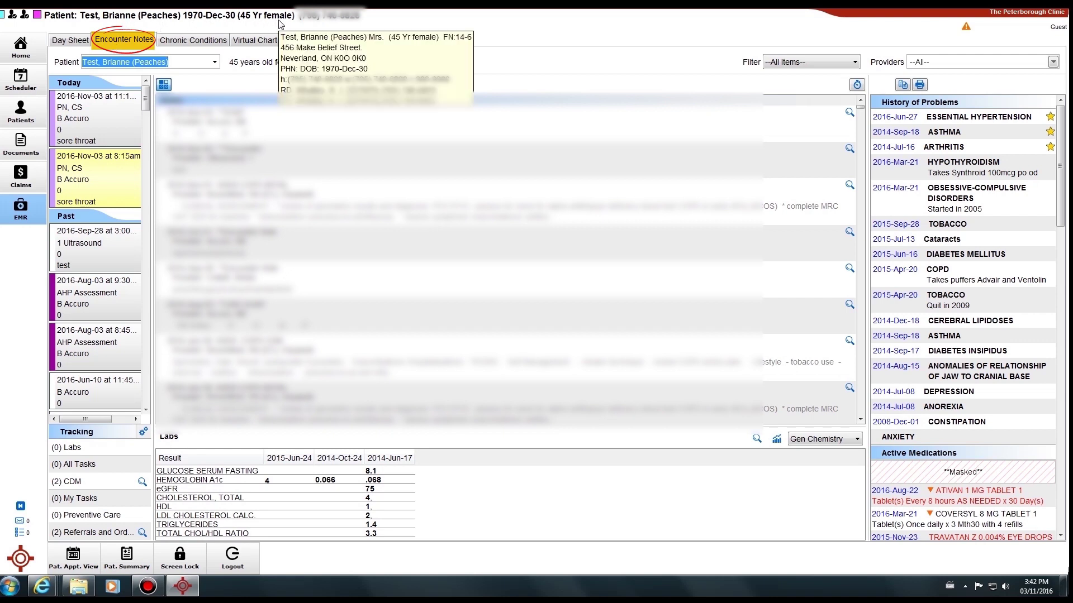
{"action": "left_click_drag", "start_coordinate": [146, 93], "coordinate": [145, 215]}
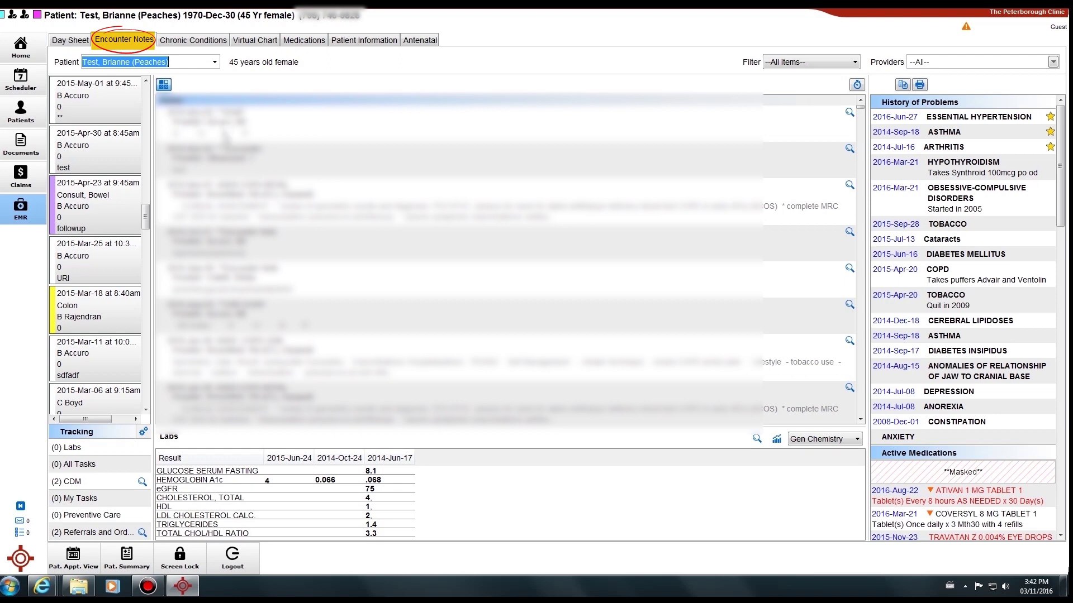
{"action": "left_click", "coordinate": [225, 136]}
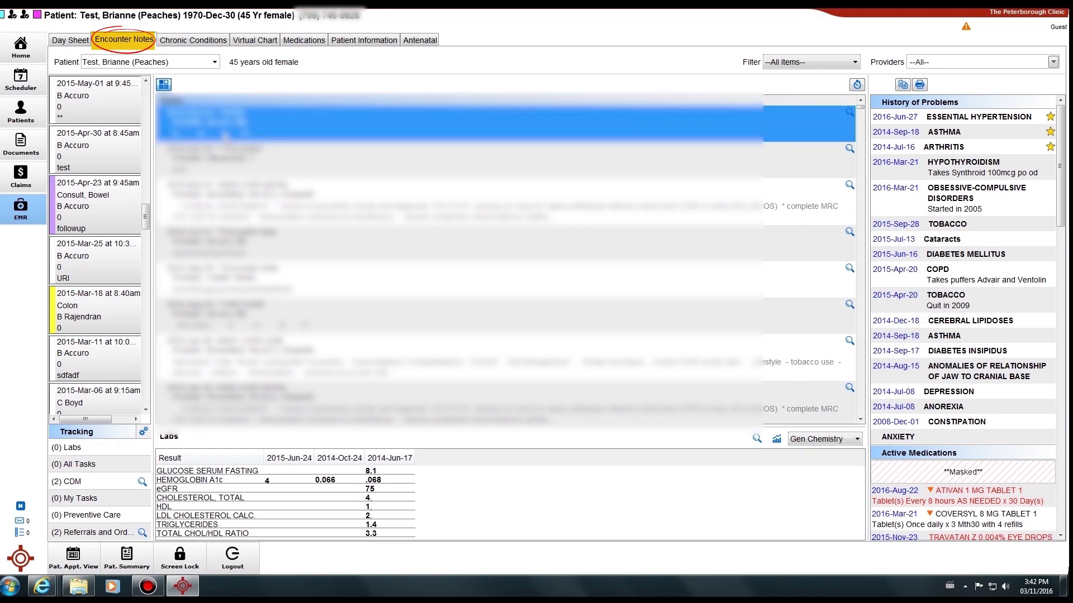
{"action": "double_click", "coordinate": [226, 136]}
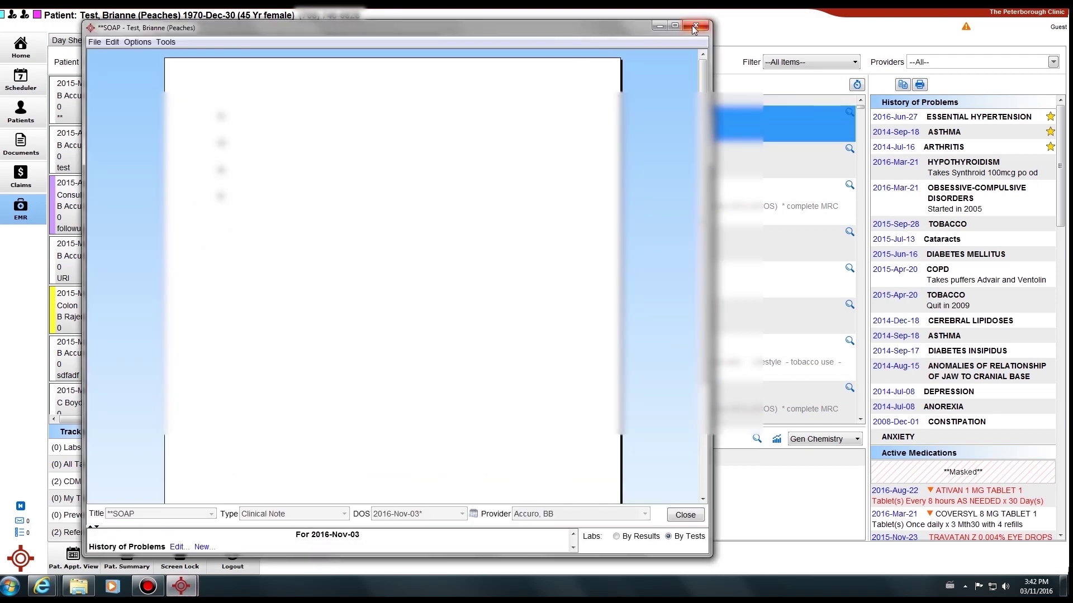
{"action": "left_click", "coordinate": [695, 27]}
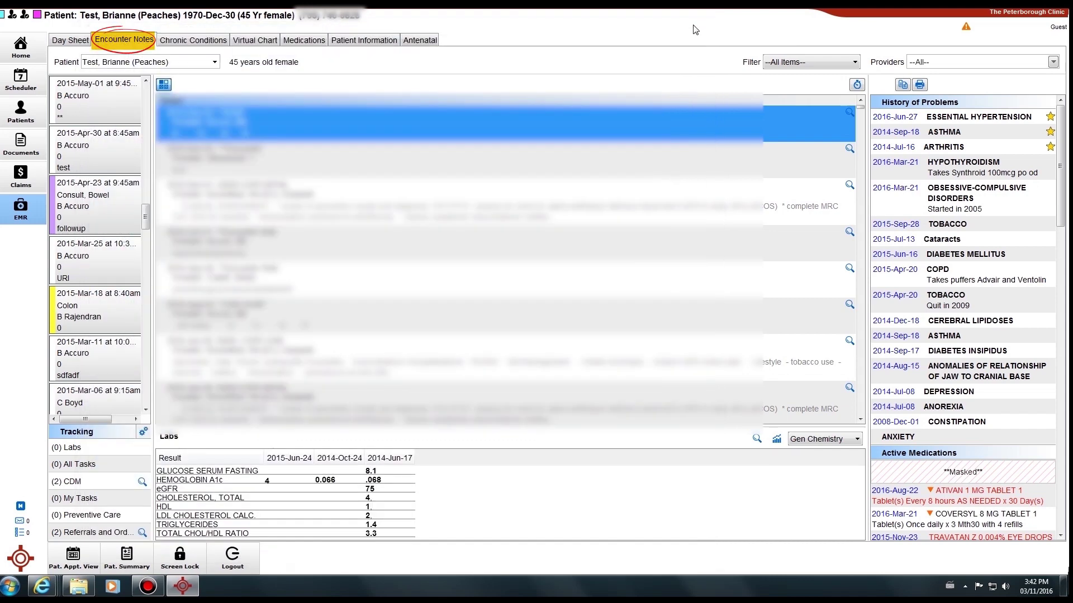
{"action": "left_click", "coordinate": [860, 121]}
{"action": "mouse_move", "coordinate": [858, 120]}
{"action": "left_mouse_down"}
{"action": "mouse_move", "coordinate": [840, 169]}
{"action": "mouse_move", "coordinate": [852, 105]}
{"action": "left_mouse_up"}
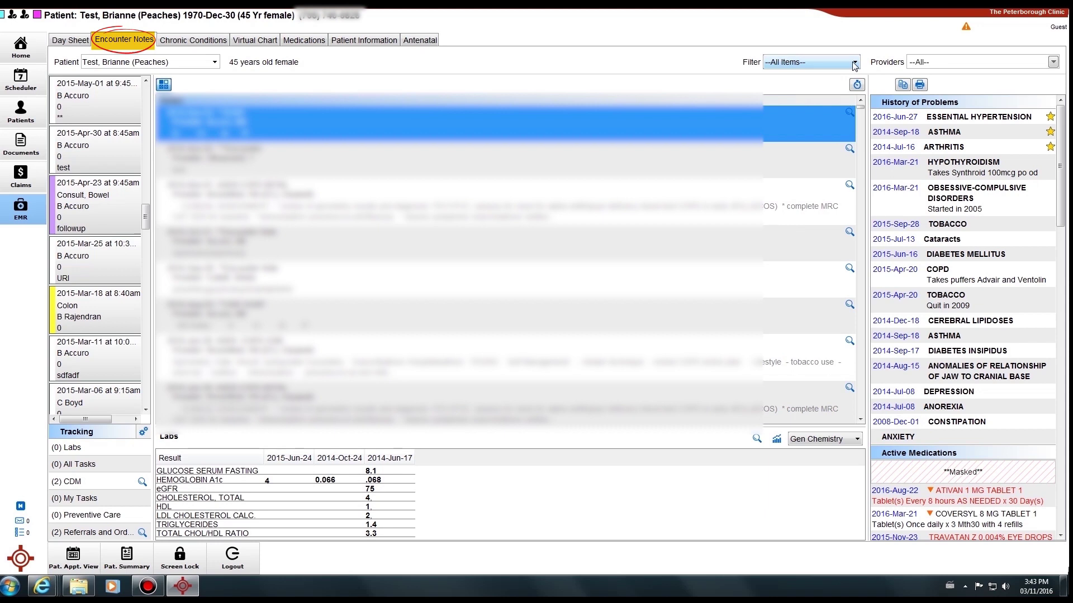
Step: Keep the notes filter on --All Items-- and open the Pat. Summary Virtual Chart
{"action": "left_click", "coordinate": [1053, 62]}
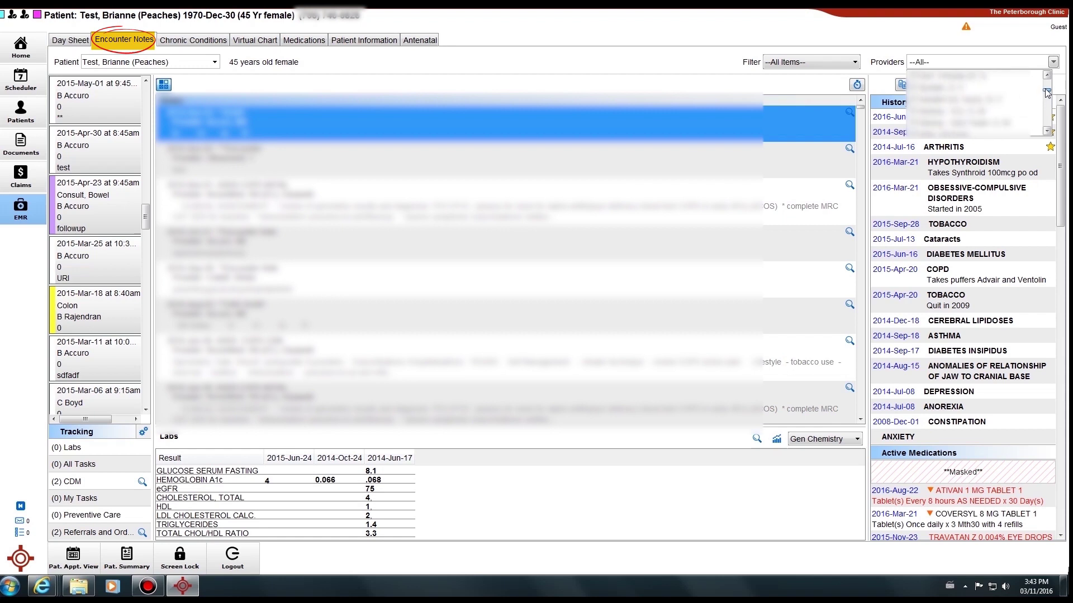
{"action": "left_click", "coordinate": [855, 62]}
{"action": "mouse_move", "coordinate": [857, 90]}
{"action": "left_mouse_down"}
{"action": "mouse_move", "coordinate": [857, 120]}
{"action": "mouse_move", "coordinate": [860, 86]}
{"action": "left_mouse_up"}
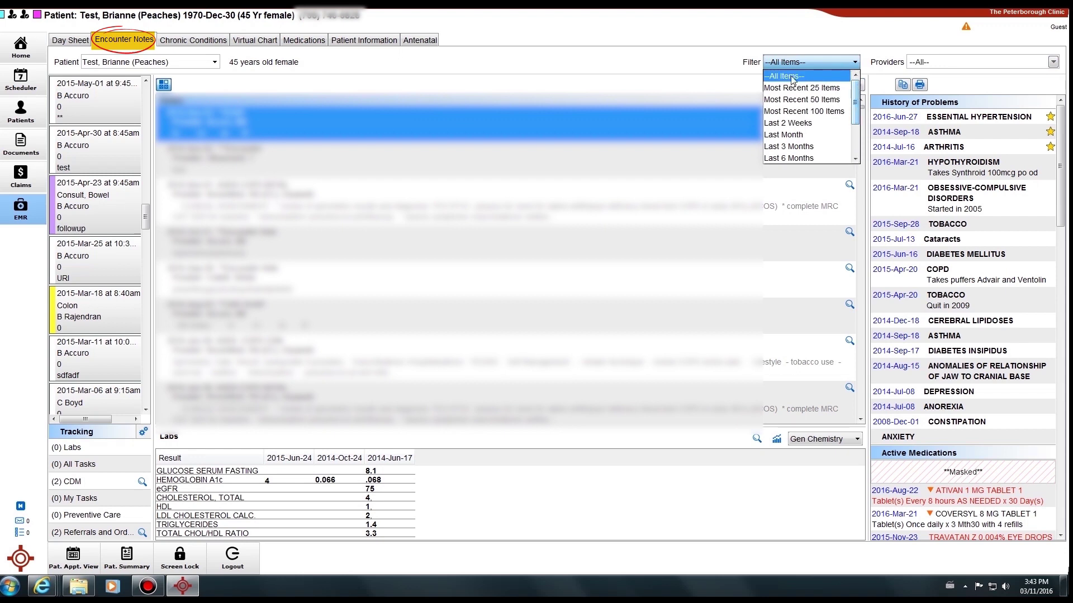
{"action": "left_click", "coordinate": [721, 71]}
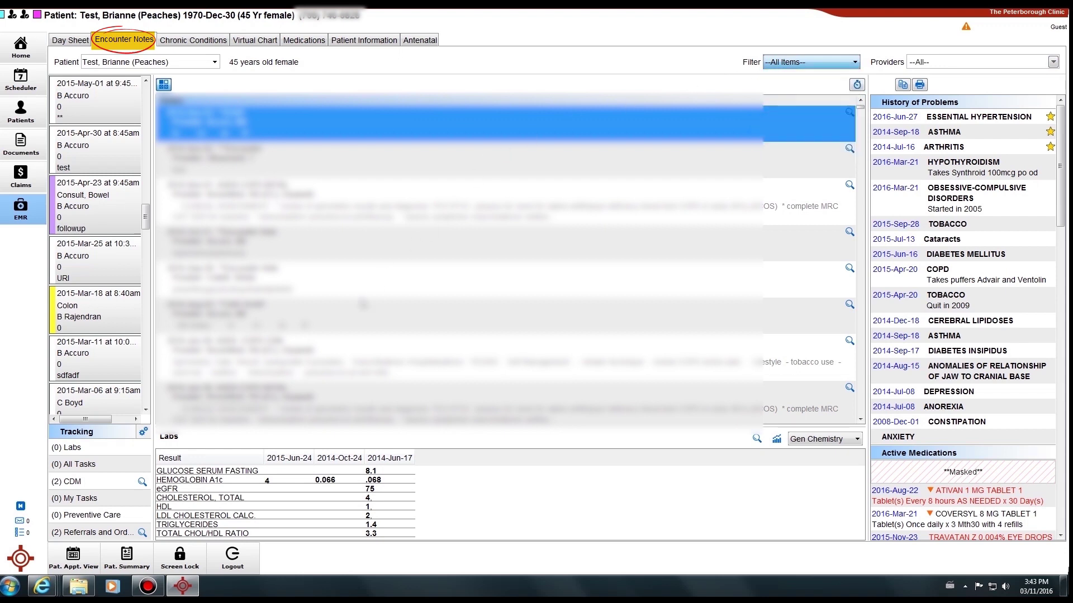
{"action": "left_click", "coordinate": [134, 558]}
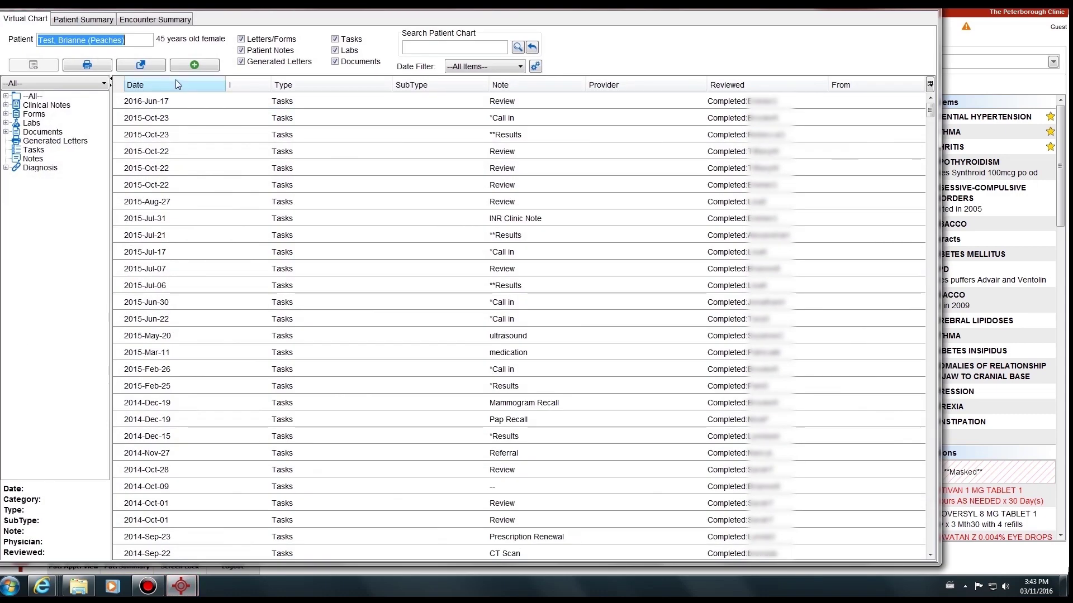
Step: Review the Encounter Summary and the 2016-Nov-03 clinical note, then close the summary window
{"action": "left_click", "coordinate": [182, 21]}
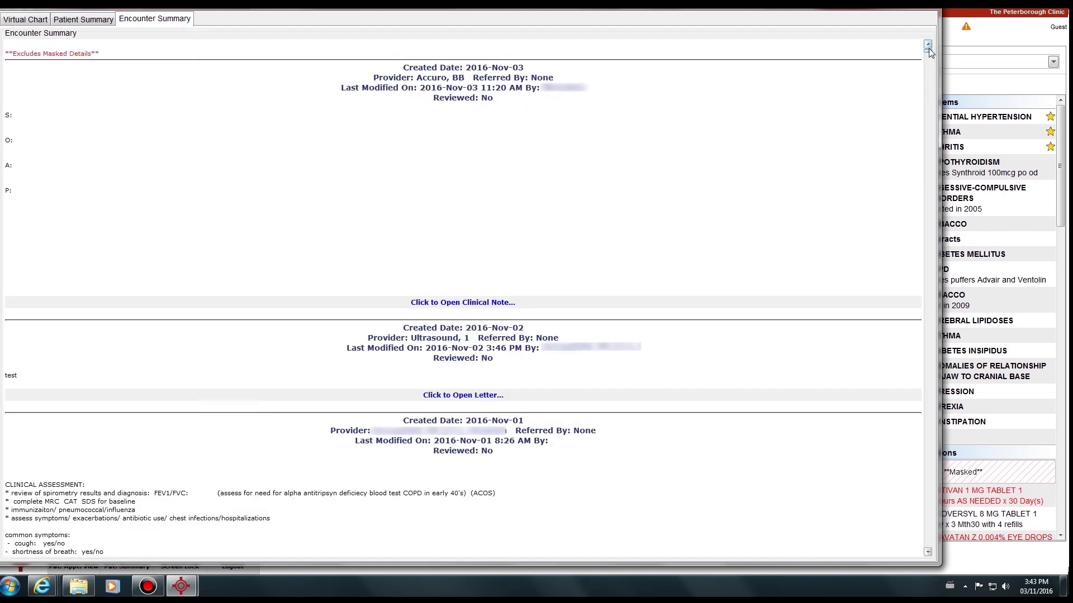
{"action": "left_click_drag", "start_coordinate": [928, 49], "coordinate": [931, 45]}
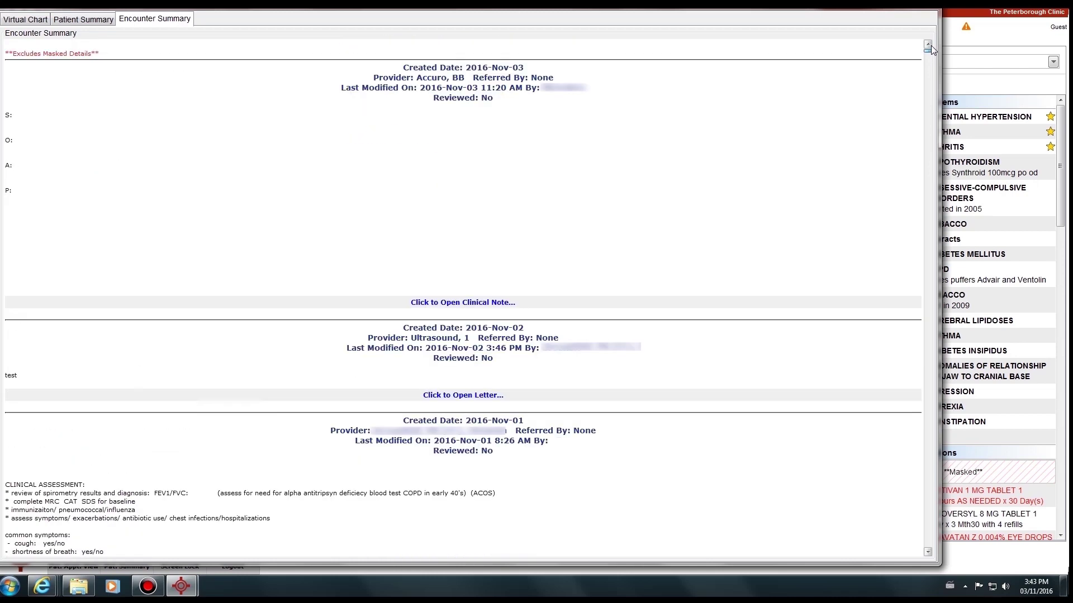
{"action": "left_click", "coordinate": [486, 303]}
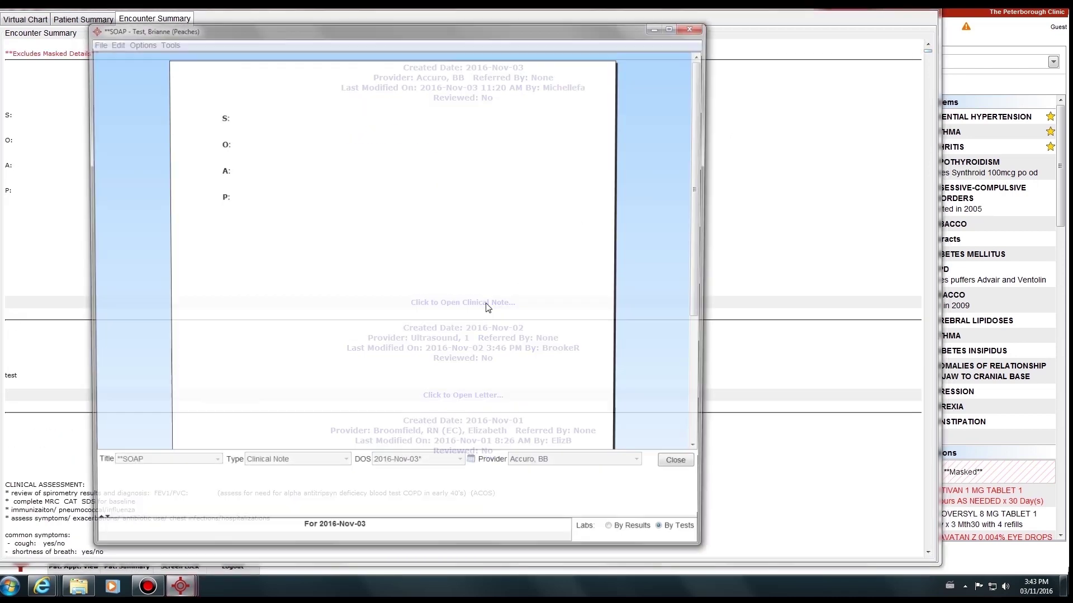
{"action": "left_click", "coordinate": [702, 25]}
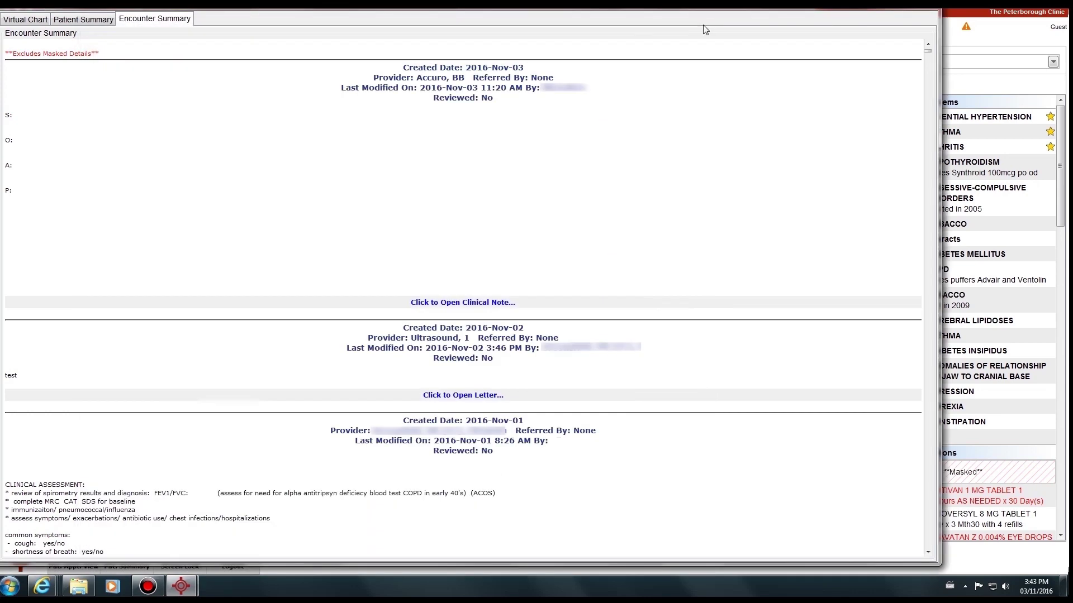
{"action": "left_click", "coordinate": [894, 8]}
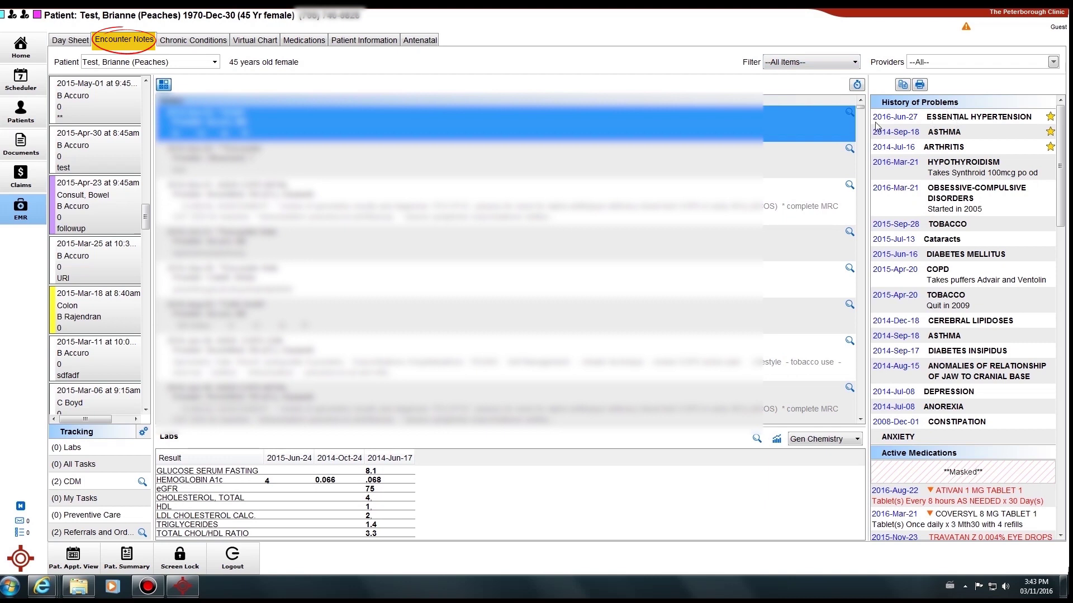
Step: Scroll past allergies, immunizations and history to COVERSYL 8 MG TABLET details (2016-Mar-21 to 2017-Jun-13)
{"action": "scroll", "coordinate": [1051, 239], "scroll_direction": "down", "scroll_amount": 5}
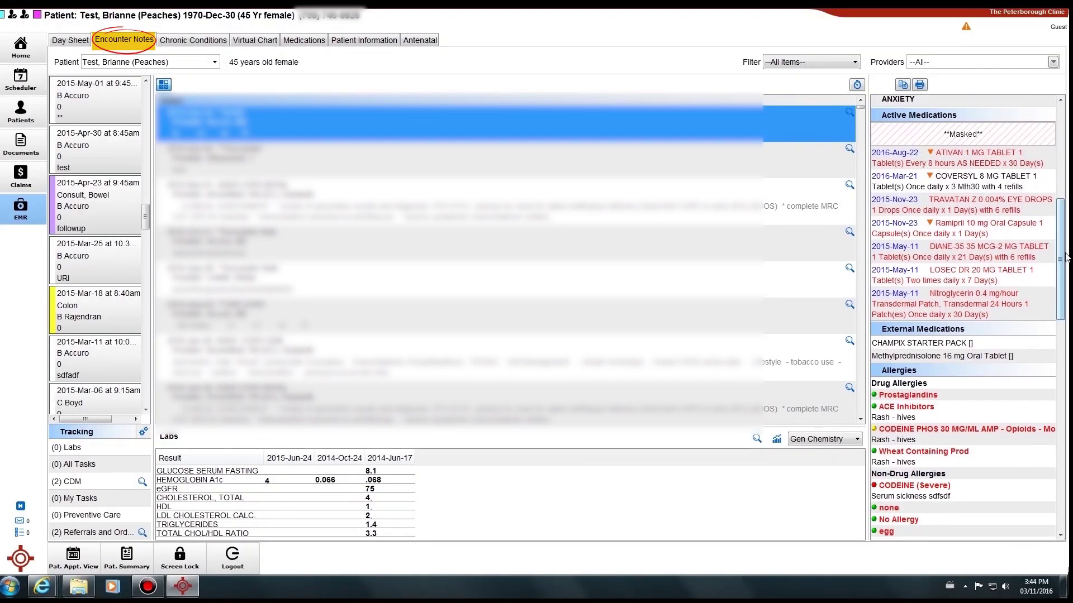
{"action": "left_click_drag", "start_coordinate": [1059, 260], "coordinate": [1059, 334]}
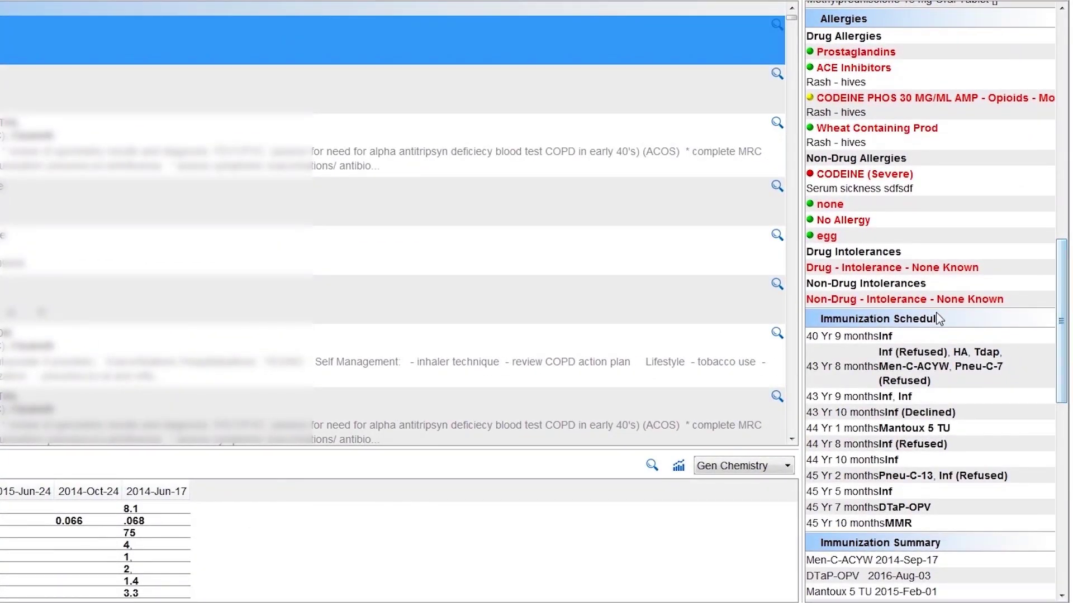
{"action": "left_click_drag", "start_coordinate": [1060, 325], "coordinate": [1067, 536]}
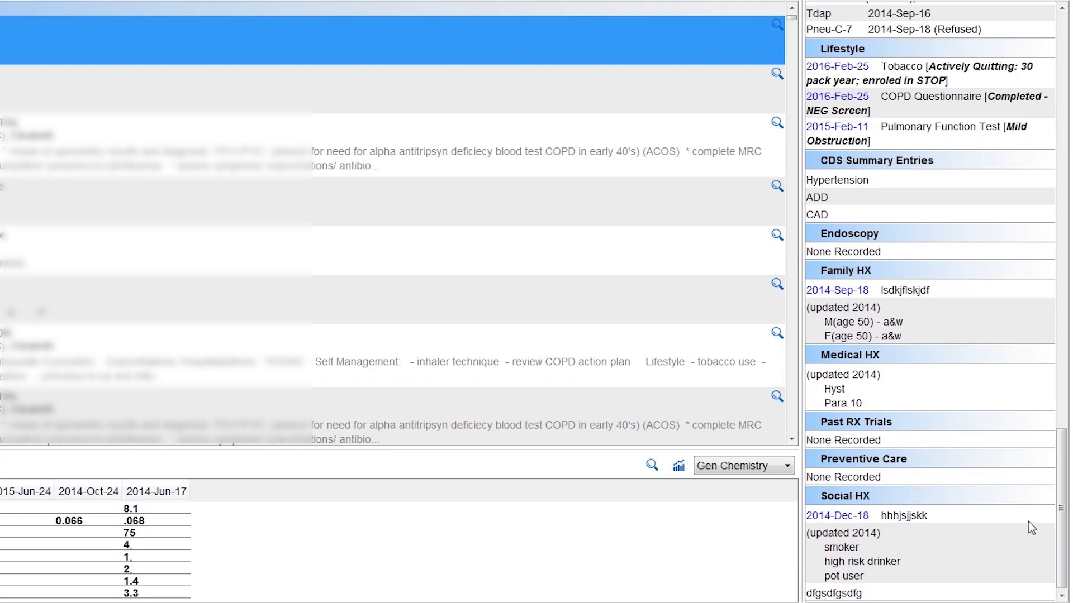
{"action": "left_click_drag", "start_coordinate": [1066, 533], "coordinate": [1067, 95]}
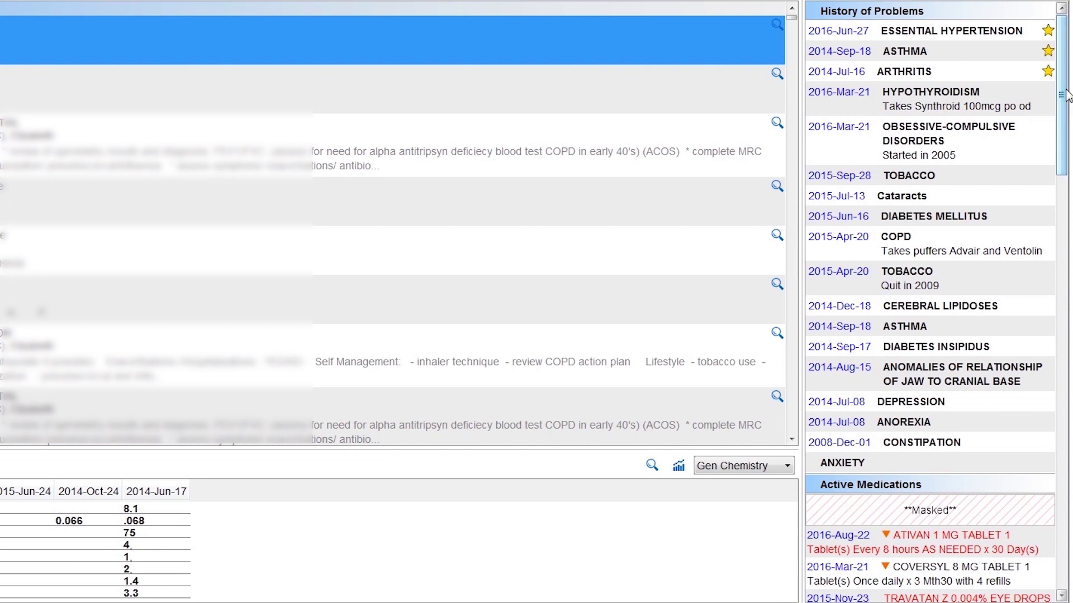
{"action": "left_click_drag", "start_coordinate": [1067, 95], "coordinate": [1066, 202]}
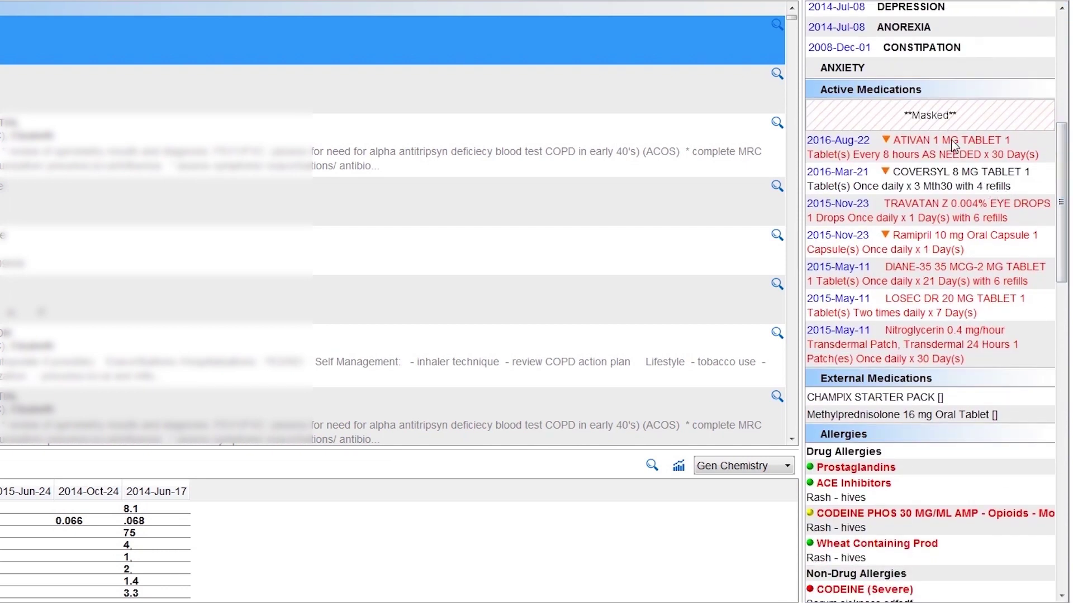
{"action": "mouse_move", "coordinate": [952, 145]}
{"action": "mouse_move", "coordinate": [936, 173]}
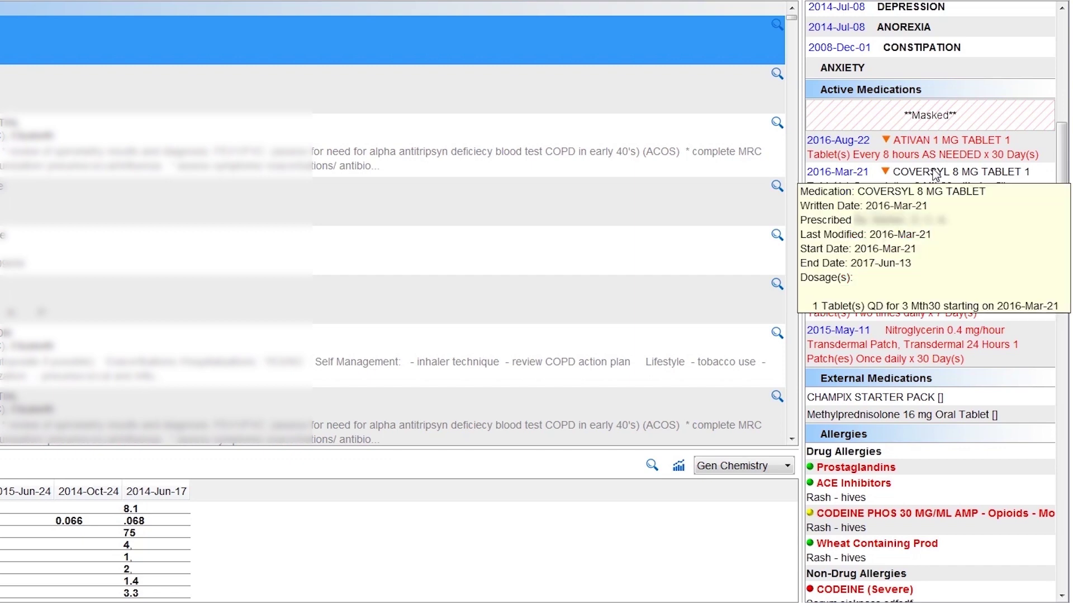